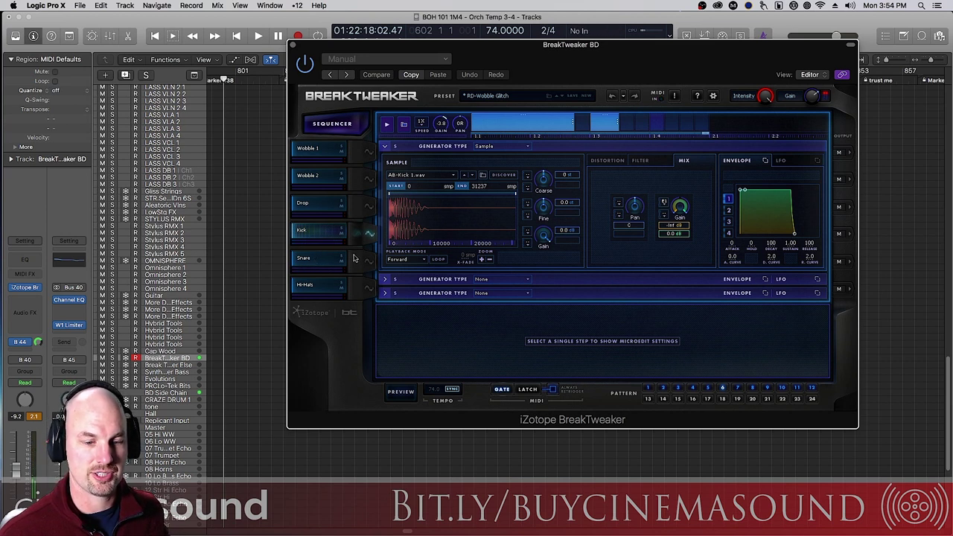
Step: Show the BreakTweaker Snare lane holding the AuS-Snare Wet Dub sample and its pattern
click(344, 259)
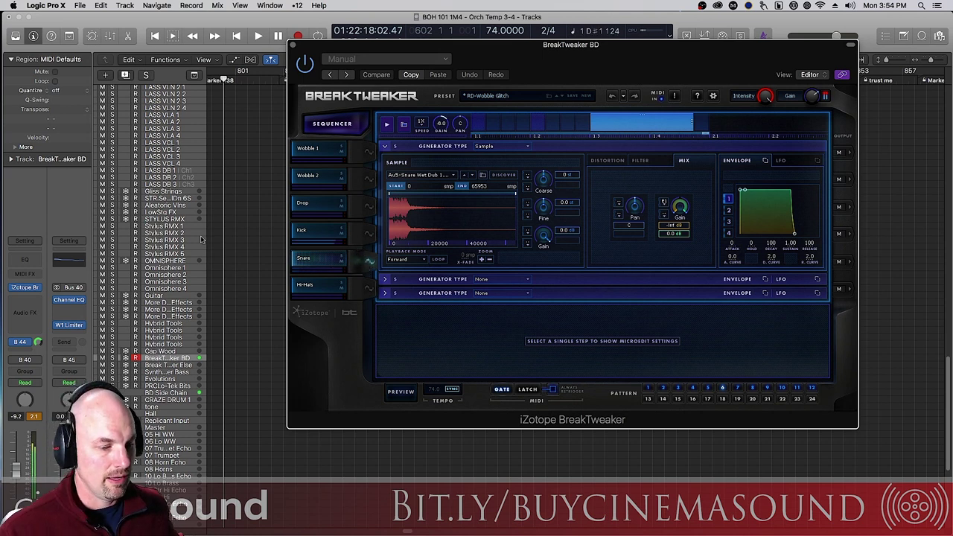
Step: Switch to Screenset 11, then back to Screenset 12 with the Tracks area
click(297, 5)
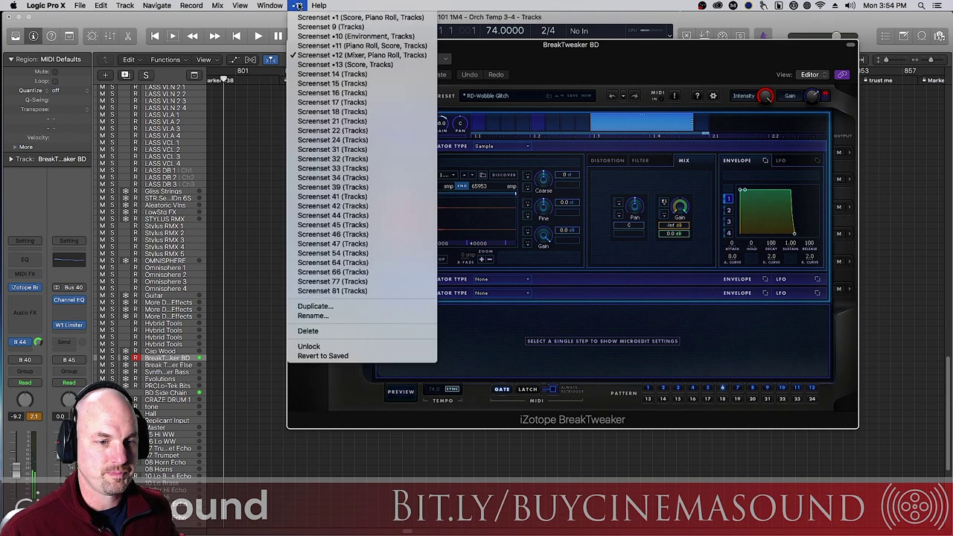
click(327, 46)
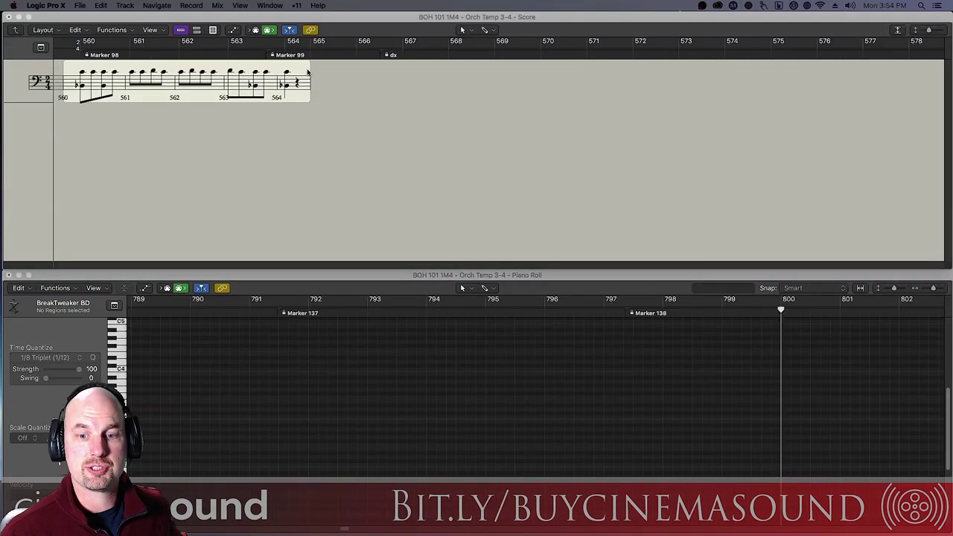
click(298, 5)
click(328, 58)
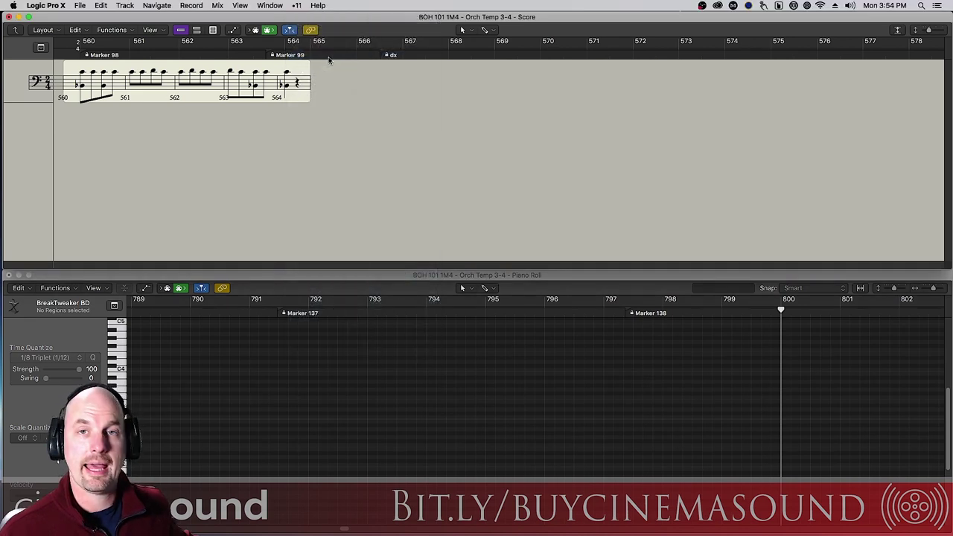
key(ctrl+1)
key(2)
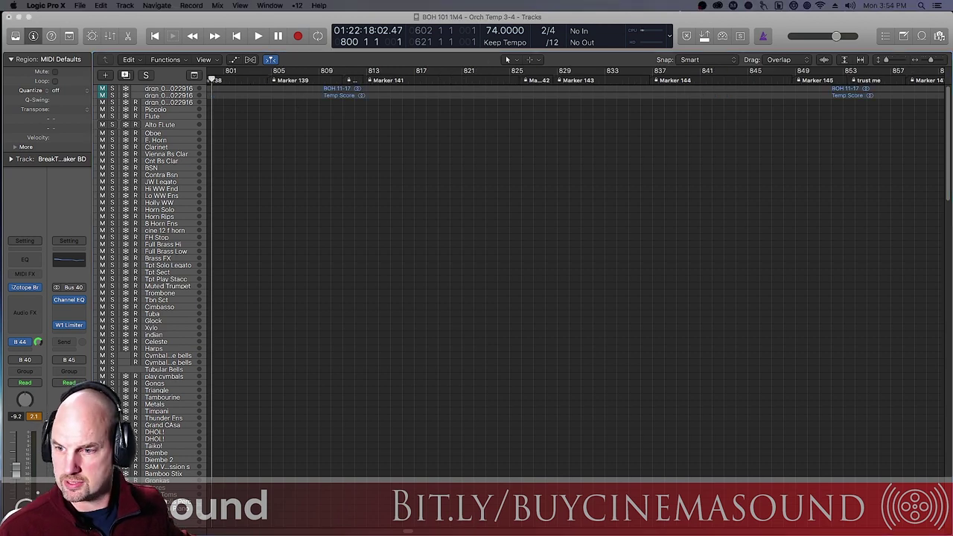
Step: Open the Mixer and scroll across to the Stereo Sum/SC channel strip
key(super+2)
drag(253, 87, 277, 63)
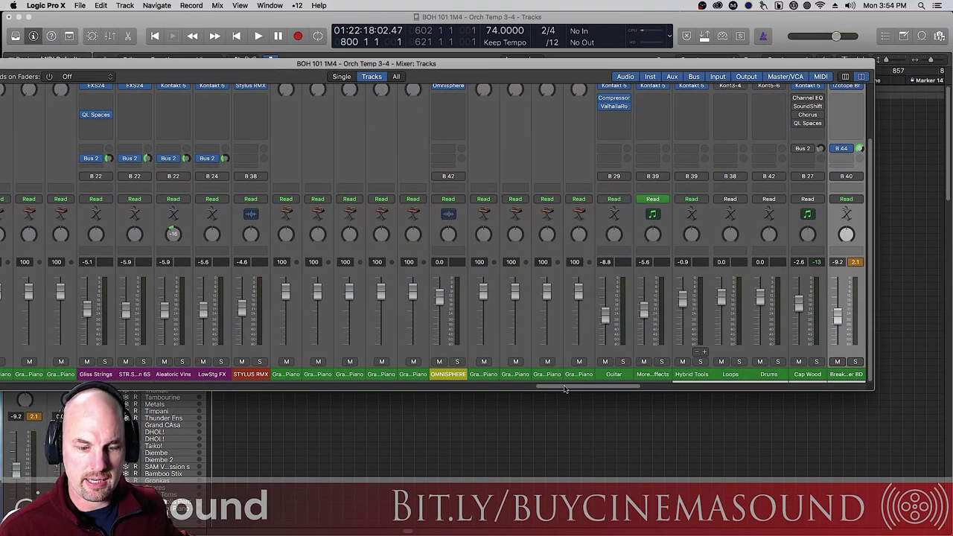
drag(564, 388, 766, 370)
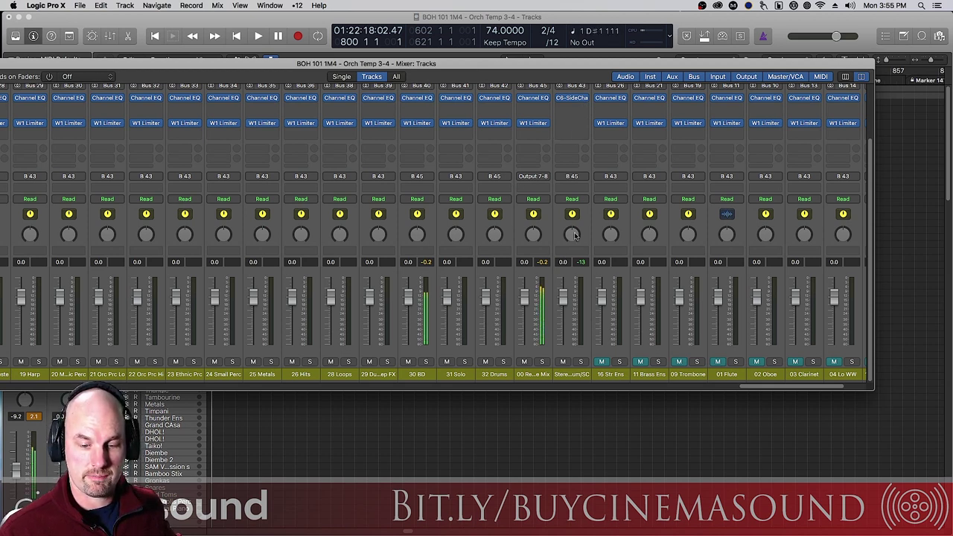
Step: Open the stereo sum's C6-SideChain compressor, then close it and the Mixer
click(572, 99)
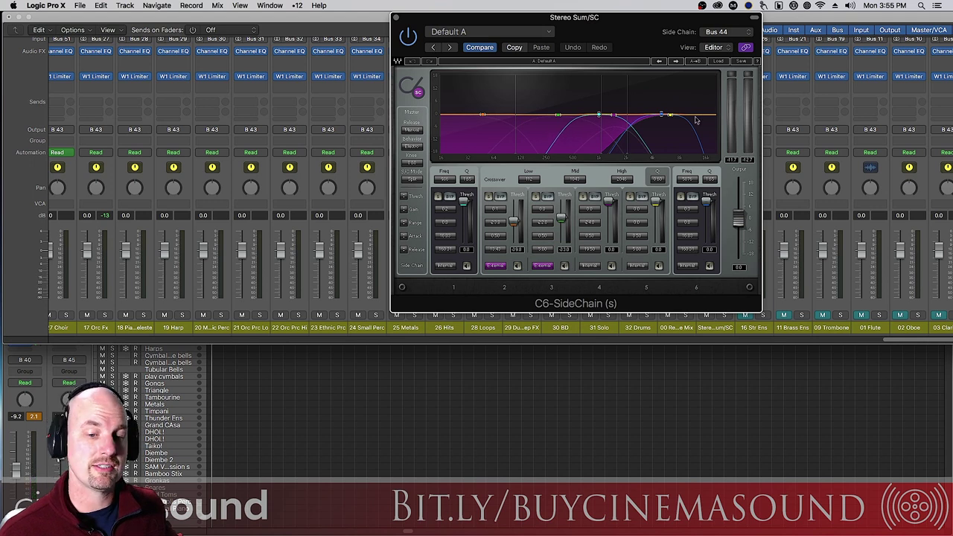
click(396, 18)
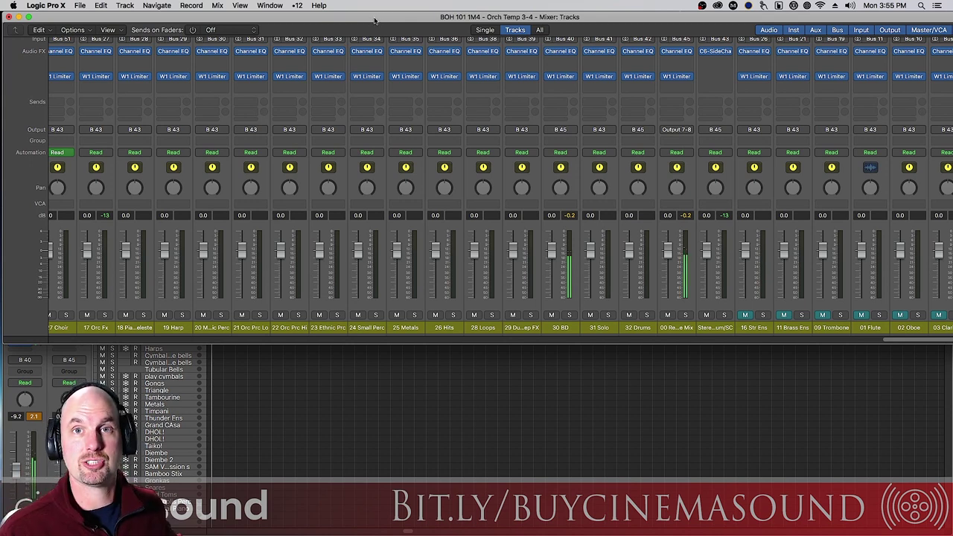
key(super+w)
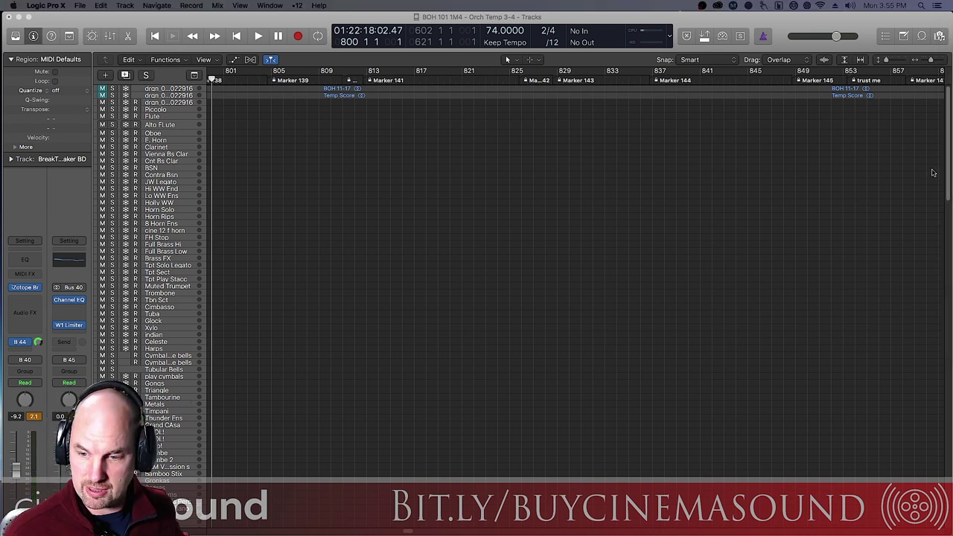
Step: Select Cap Wood, open its Kontakt 5 with 8Dio EDM Drumstep, and move the window aside
drag(947, 172, 946, 435)
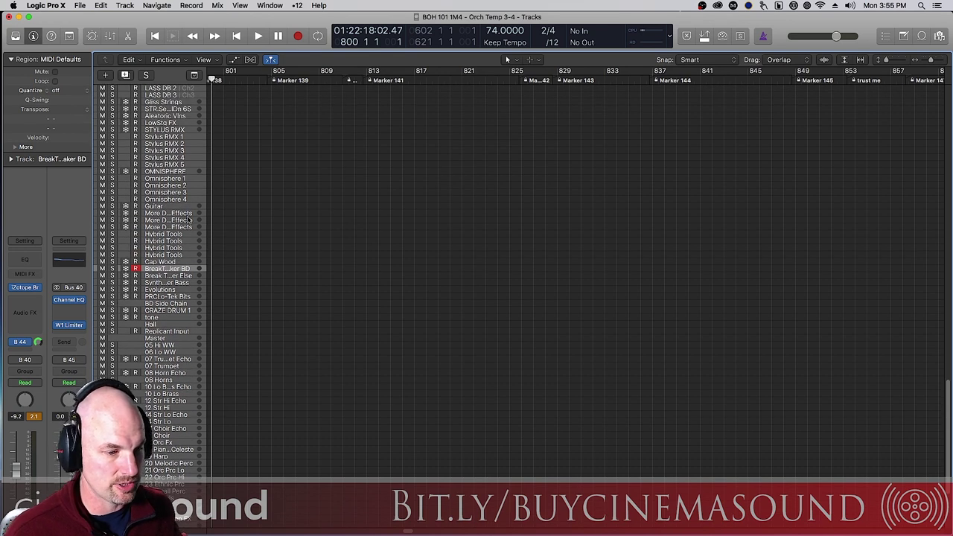
click(172, 263)
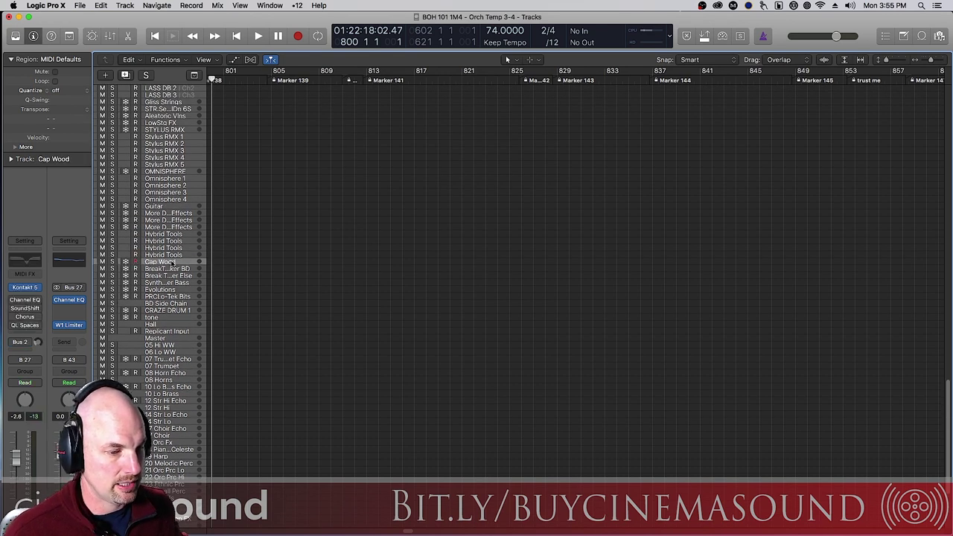
mouse_move(25, 291)
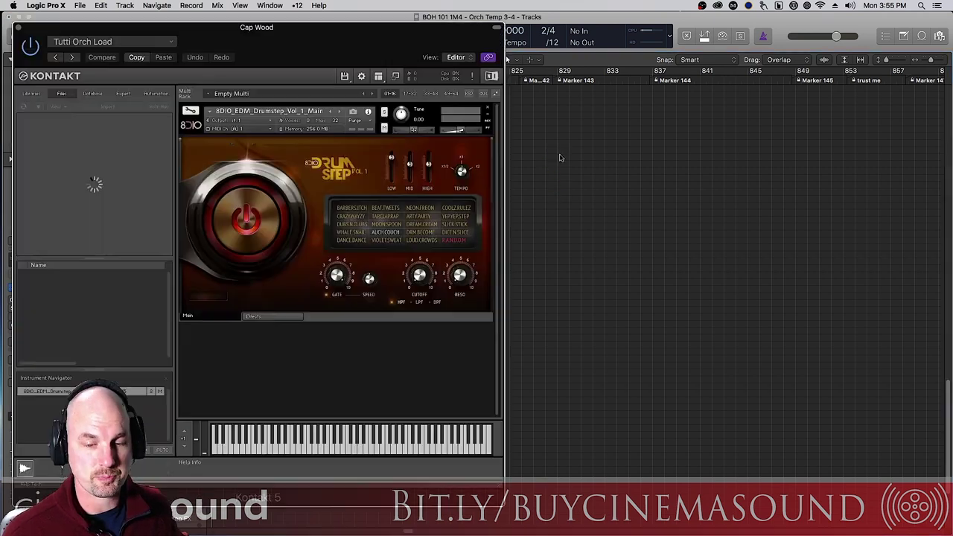
drag(357, 32, 580, 23)
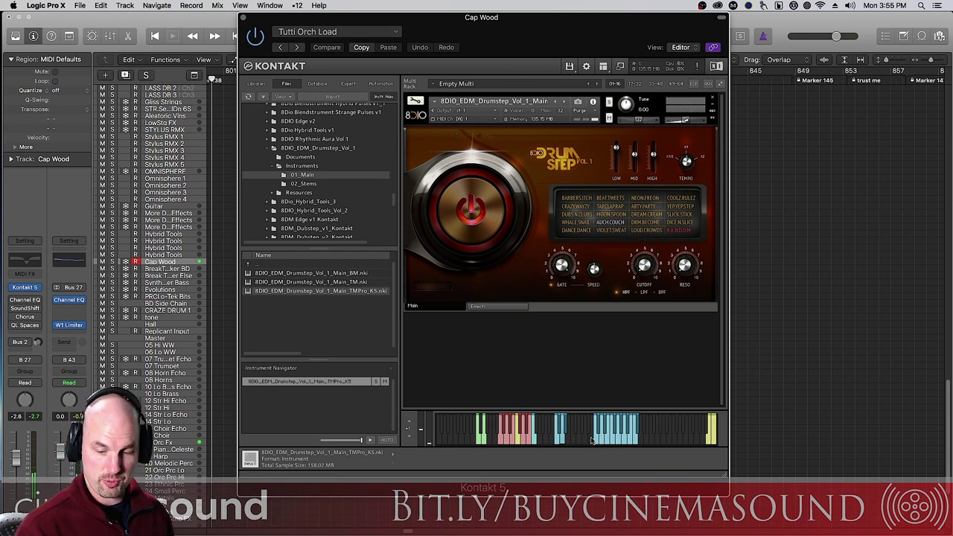
Step: Audition a Drumstep sound and move the Kontakt window right to reveal the tracks
click(593, 441)
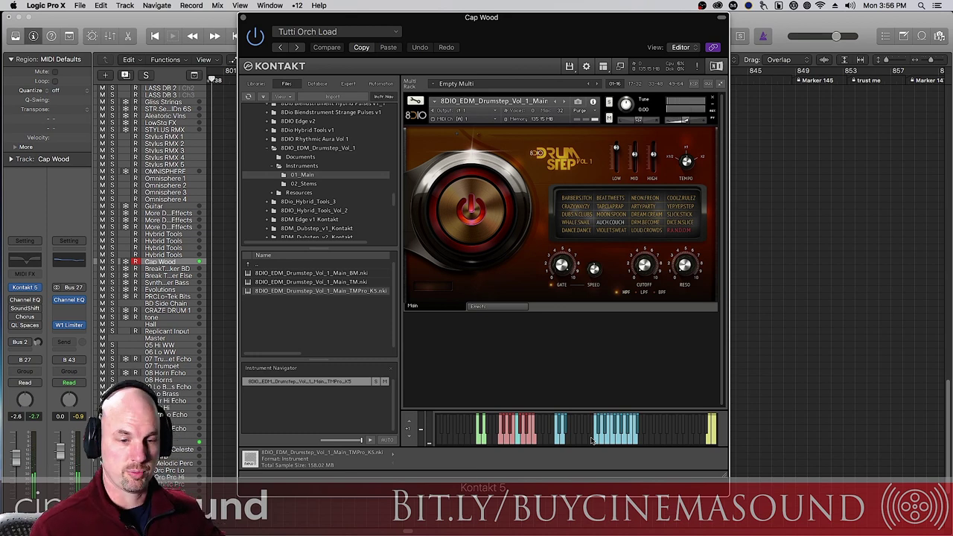
drag(269, 25, 428, 95)
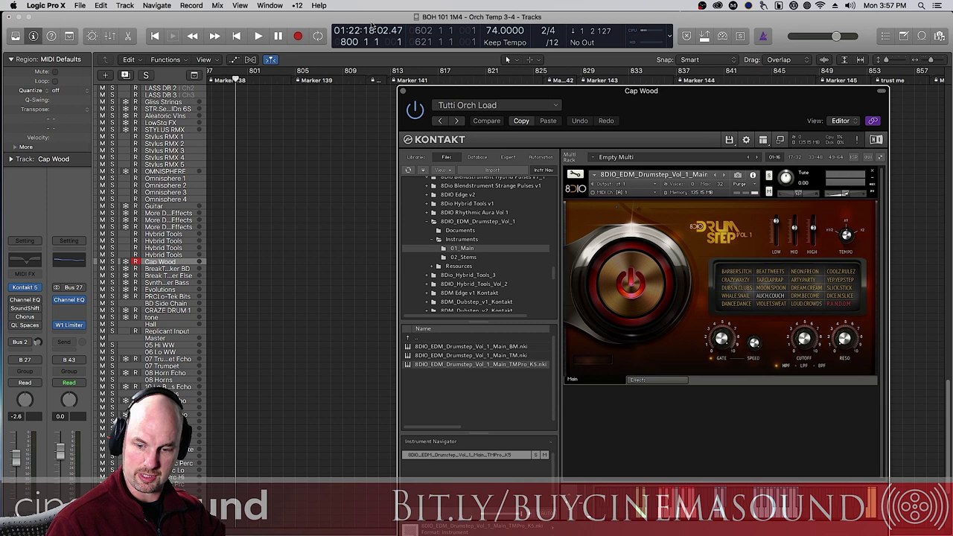
Step: Record a new Cap Wood MIDI region, then rewind to bar 799 and play it back
key(r)
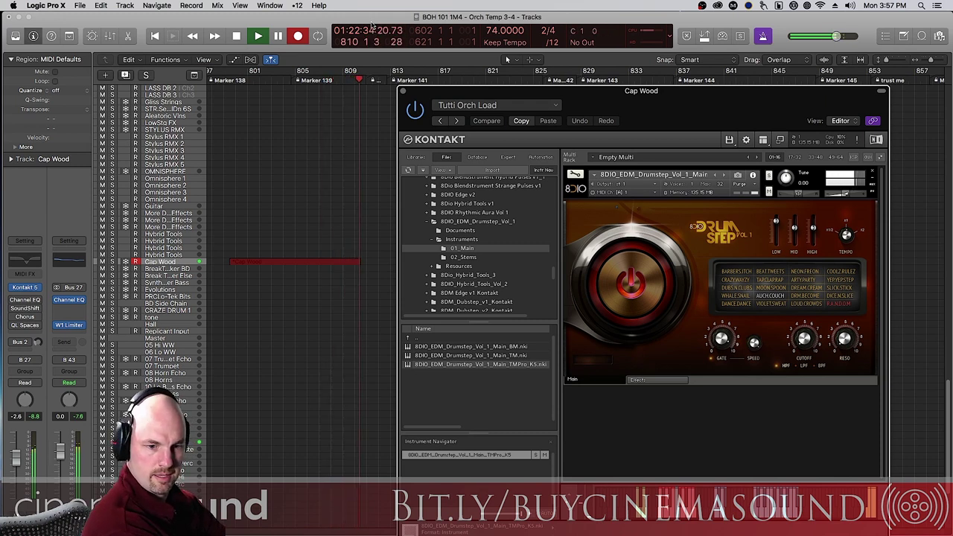
key(space)
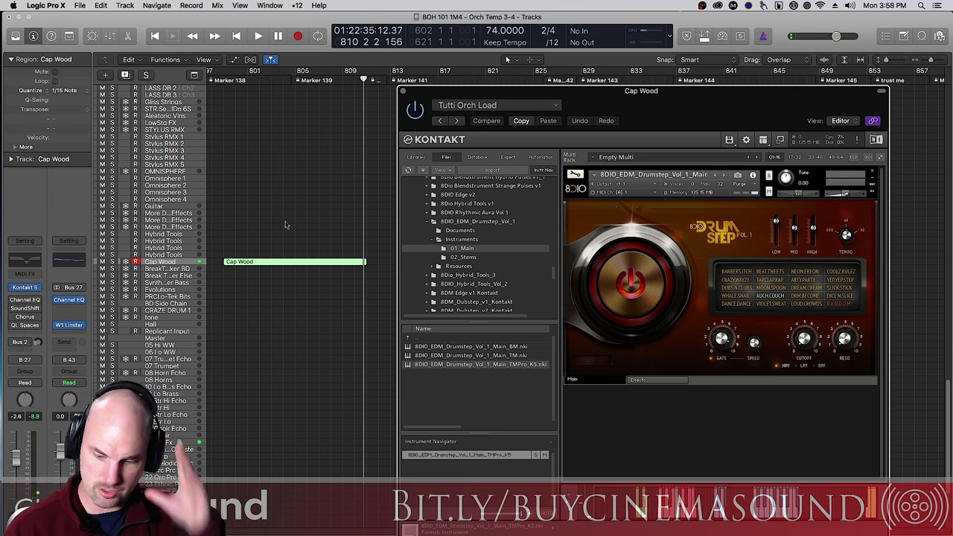
key(comma)
key(comma)
key(comma)
key(comma)
key(comma)
key(comma)
key(comma)
key(comma)
key(comma)
key(comma)
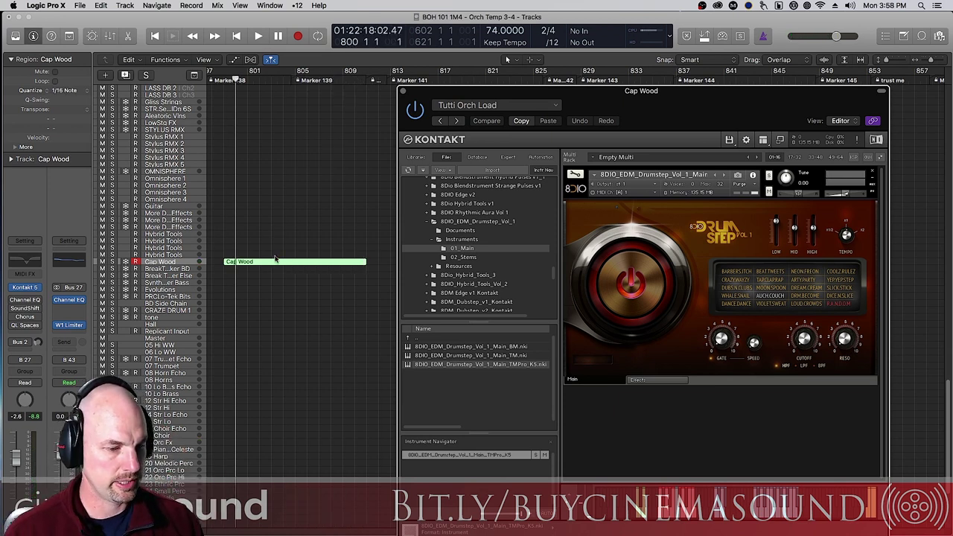
key(comma)
key(comma)
key(period)
key(space)
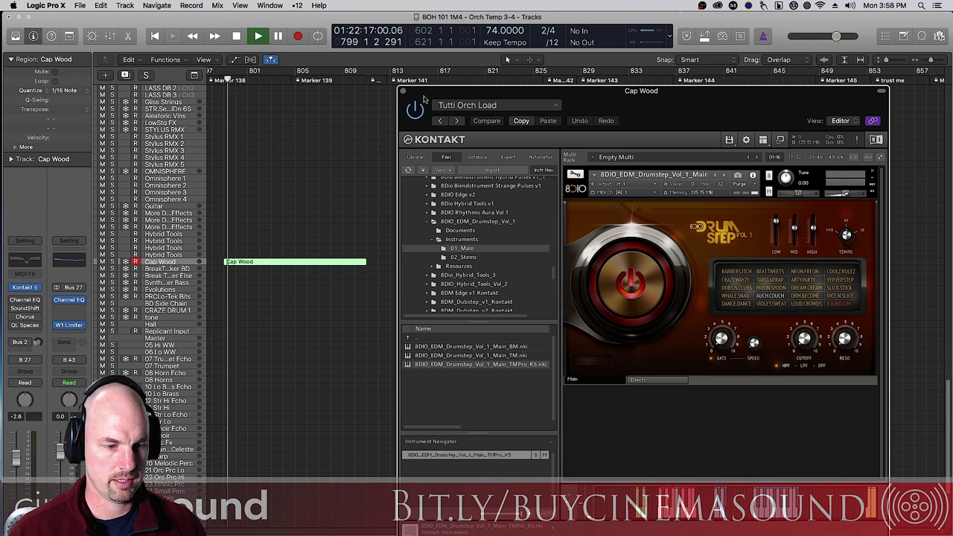
Step: Open the Cap Wood region in the note editor and enlarge the editor
drag(431, 99, 544, 23)
double_click(326, 262)
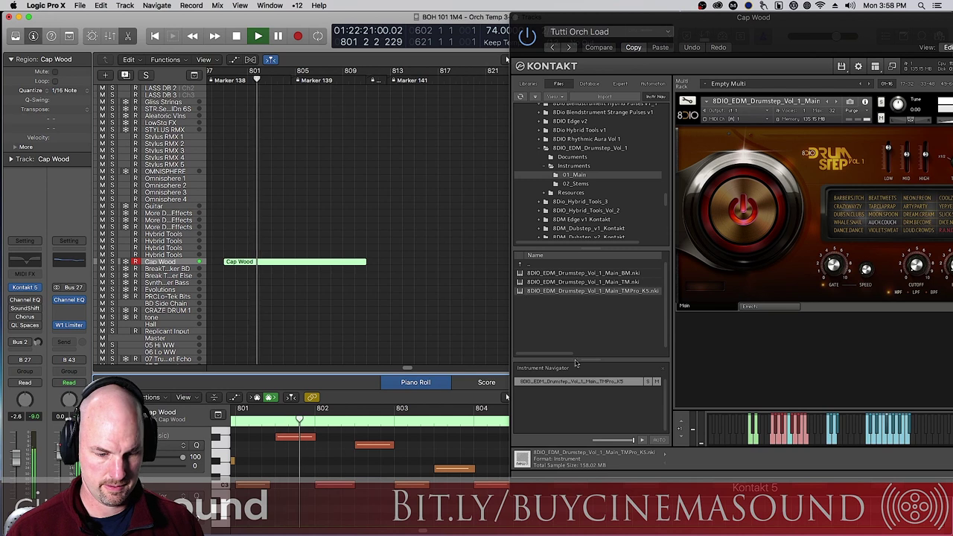
drag(521, 21, 755, 21)
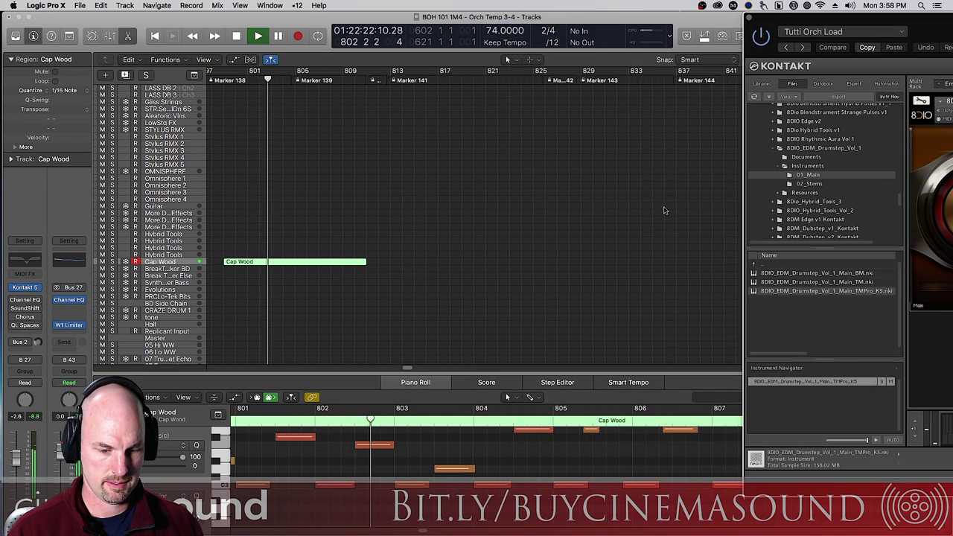
click(673, 396)
key(a)
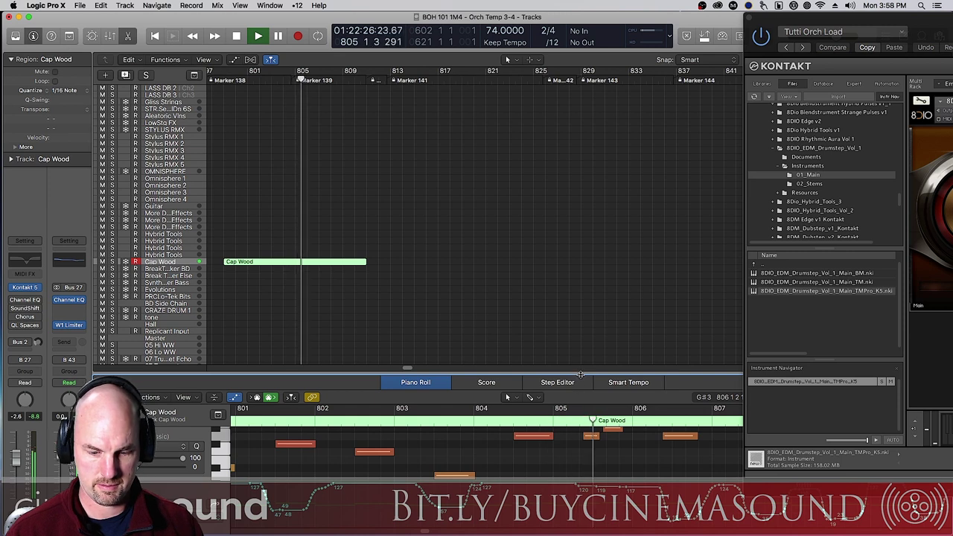
drag(578, 376, 572, 244)
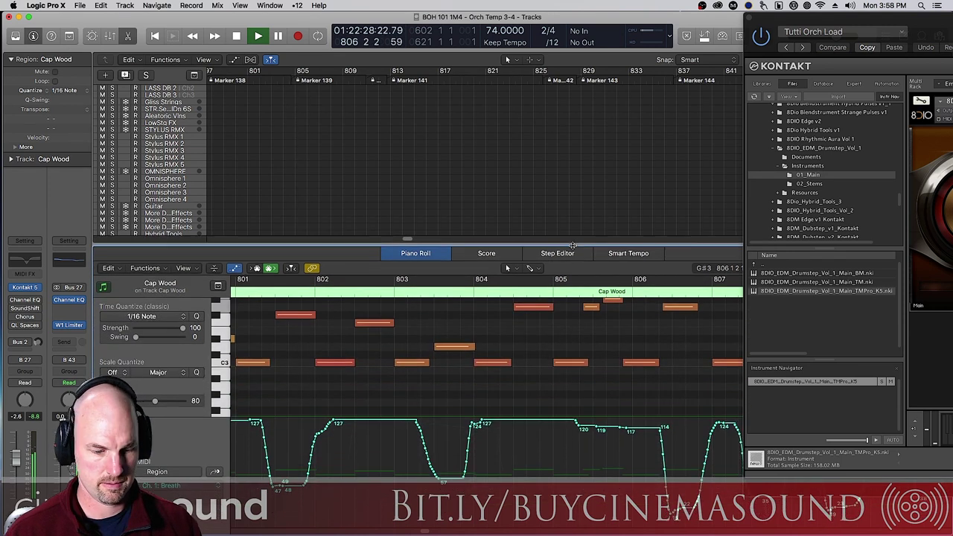
key(space)
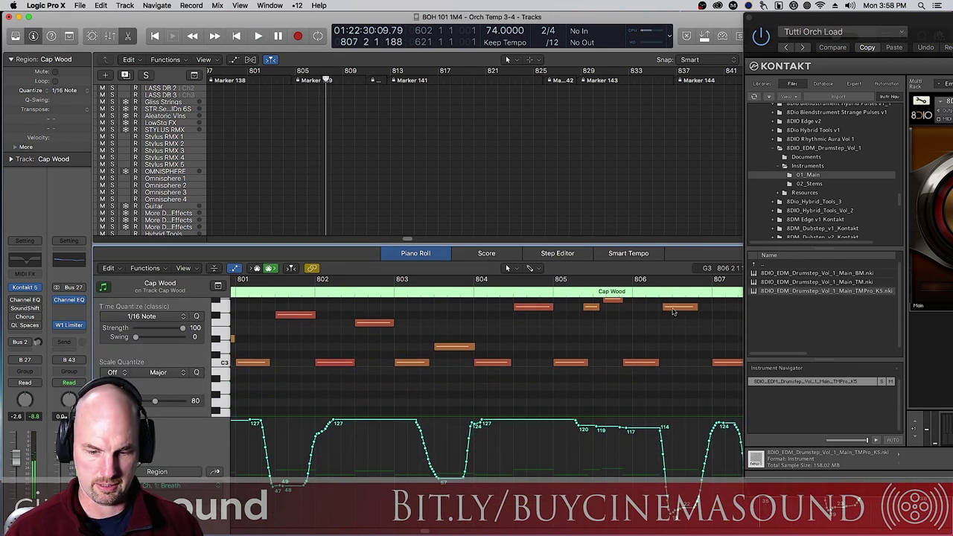
Step: Set the region's Quantize to 1/8 Note and play it back from bar 804
click(63, 90)
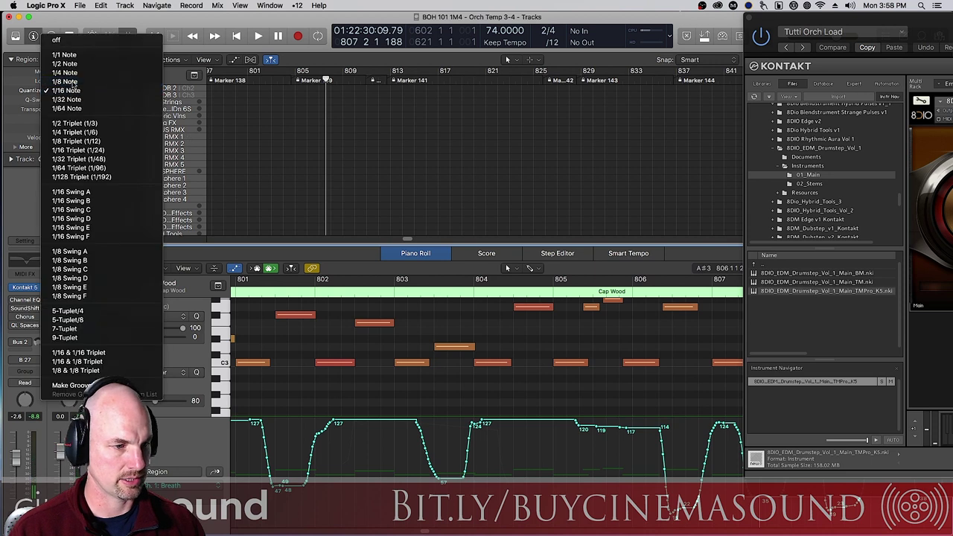
click(63, 83)
click(633, 280)
click(478, 280)
key(space)
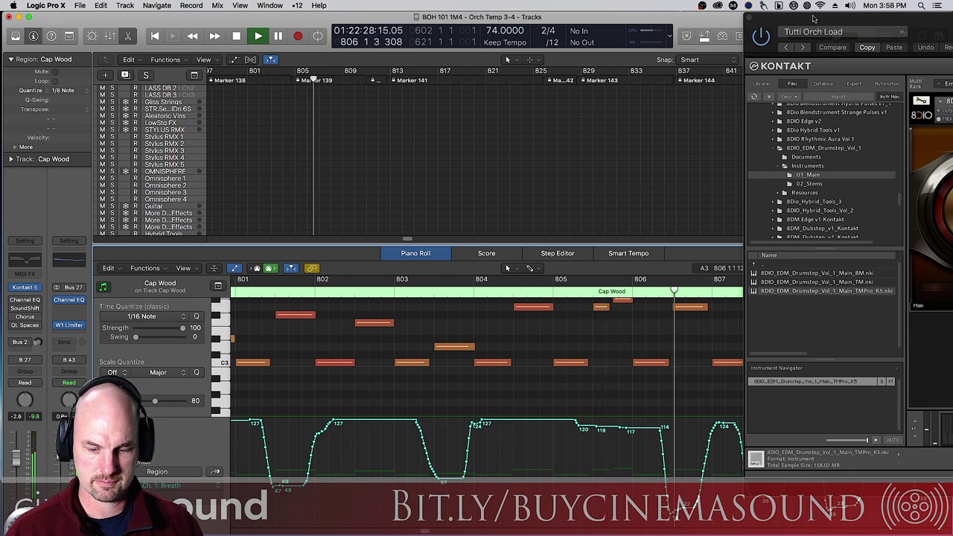
Step: Close the note editor, audition Cap Wood from bar 800, then select the BreakTweaker BD track
key(e)
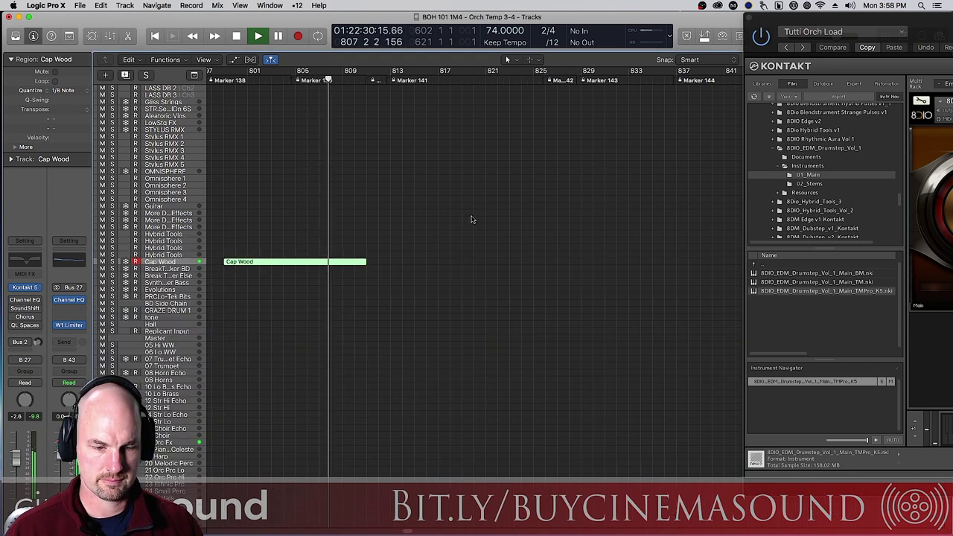
drag(831, 19, 517, 35)
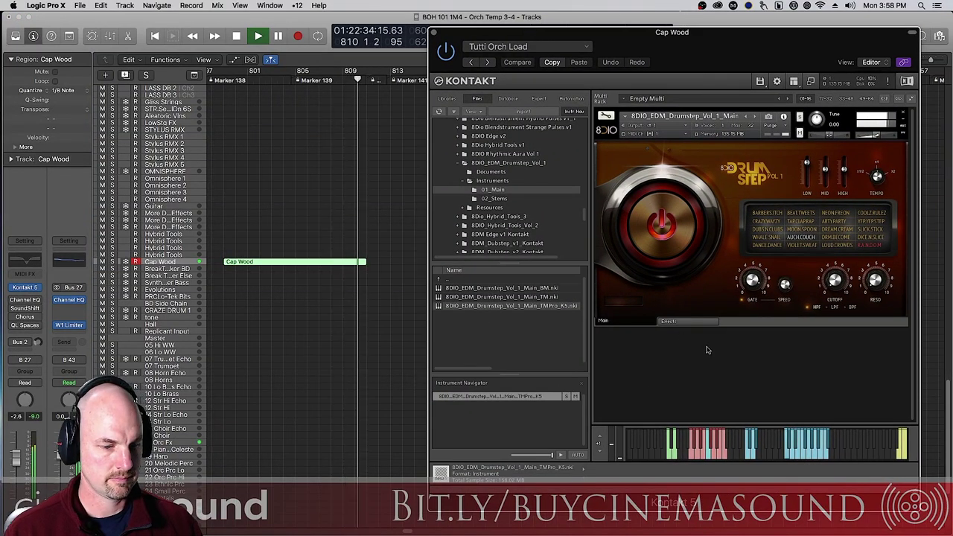
key(comma)
key(comma)
key(comma)
key(comma)
key(comma)
key(comma)
key(comma)
key(comma)
key(comma)
key(comma)
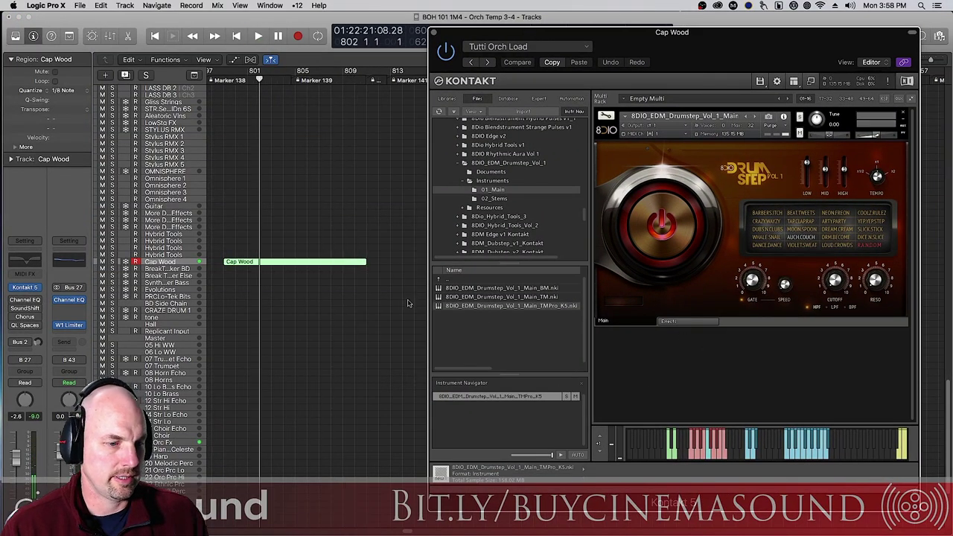
key(space)
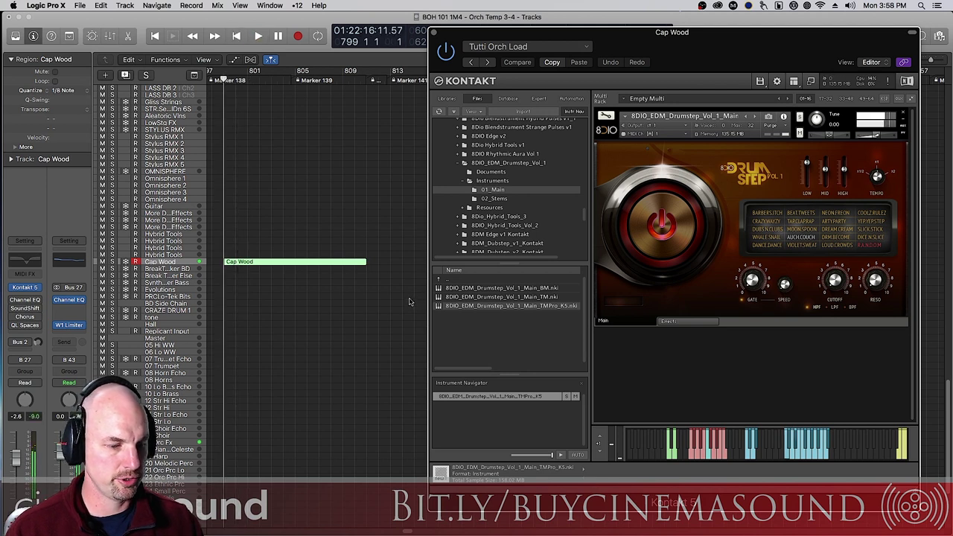
key(space)
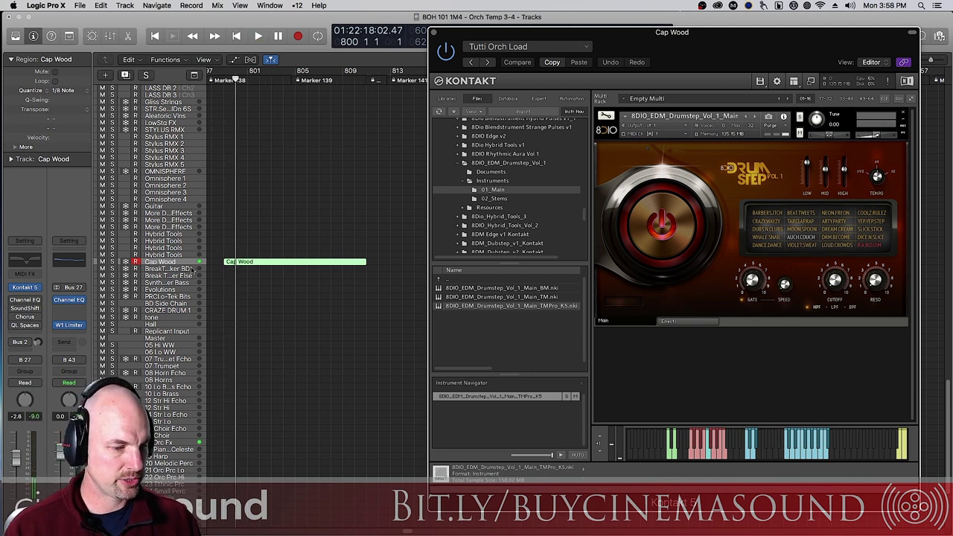
key(Down)
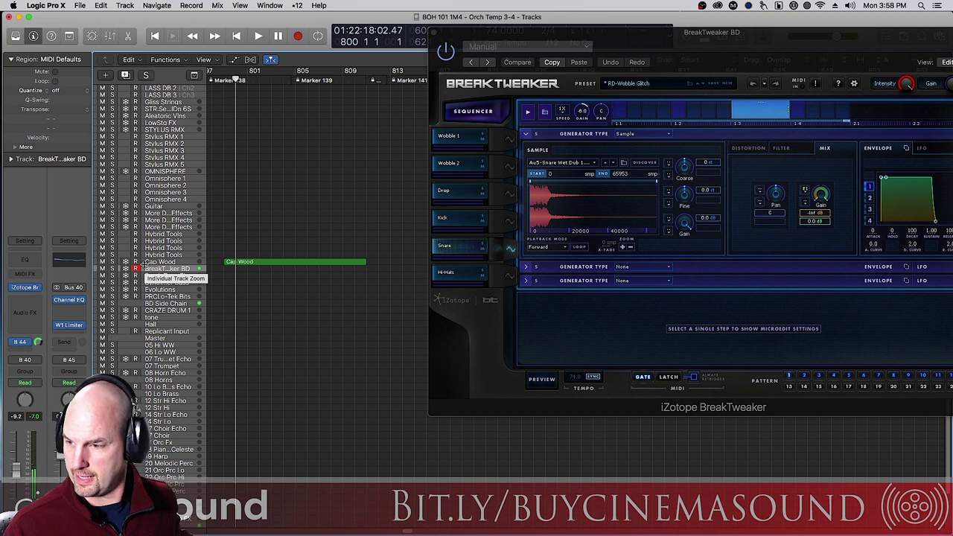
Step: Open the Mixer, close BreakTweaker, and scroll to the last channels through 30 BD, 32 Drums and Hall
key(x)
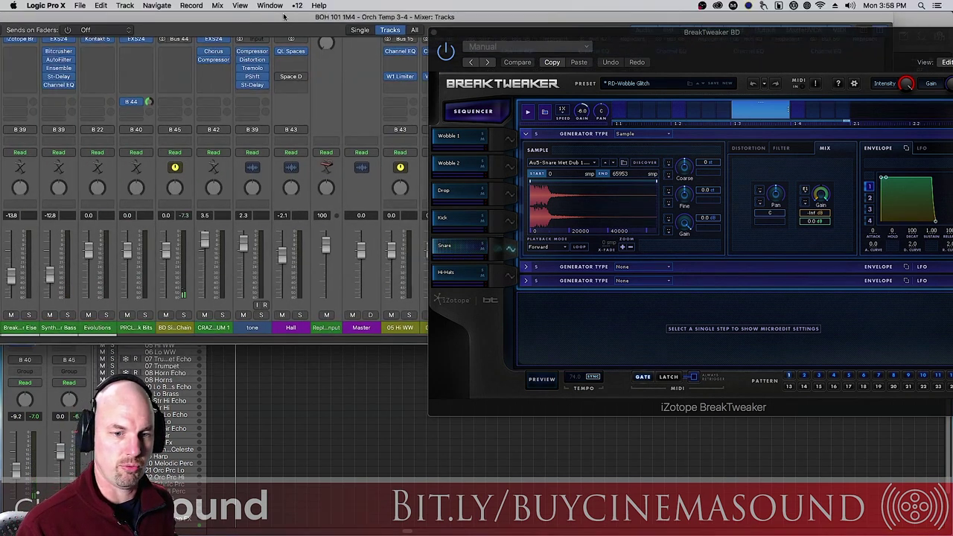
click(436, 34)
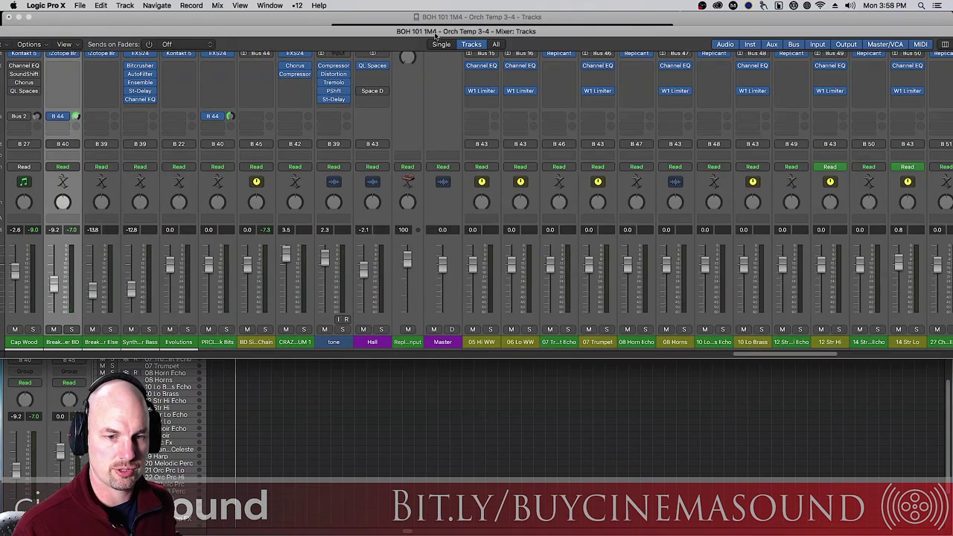
drag(817, 358, 949, 344)
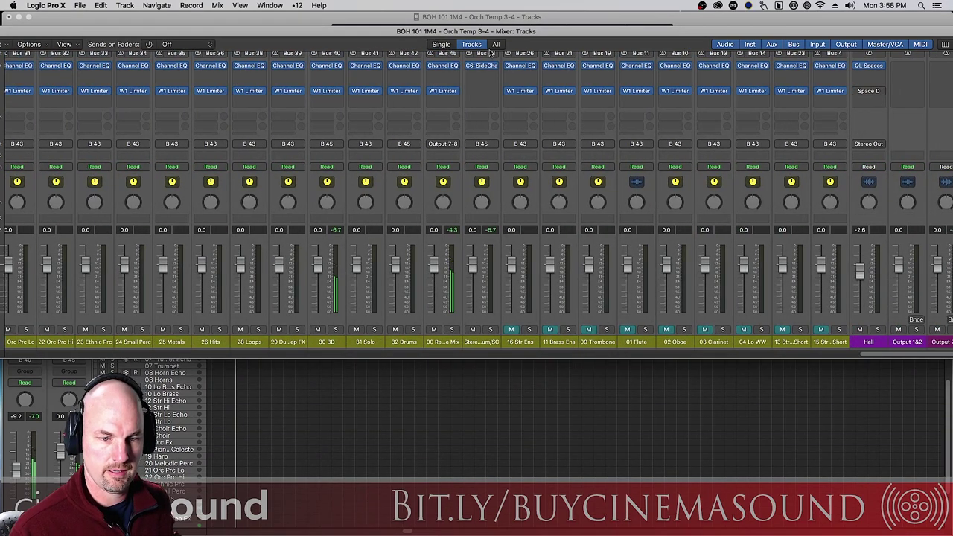
Step: Inspect the C6-SideChain insert keyed from Bus 44 on Stereo Sum/SC, then close it and hide the Mixer
click(482, 67)
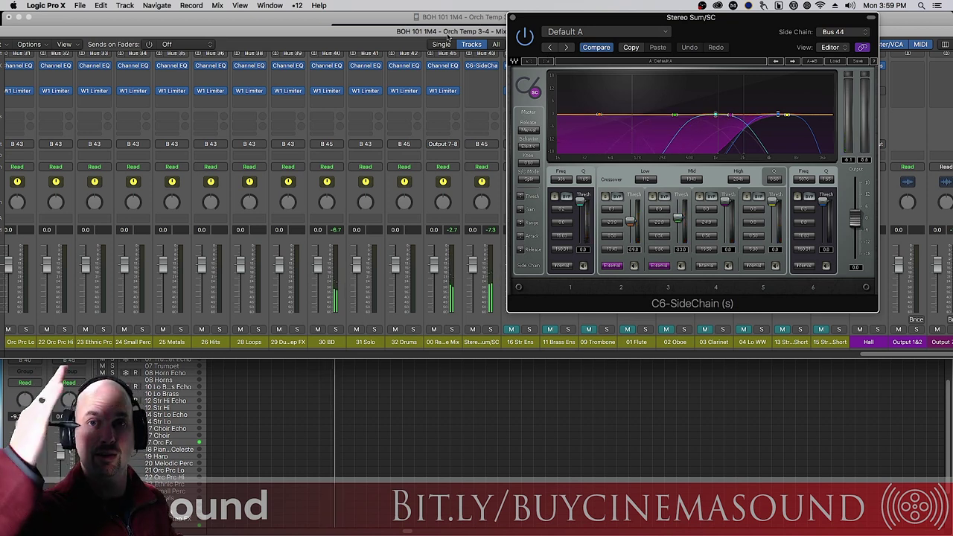
click(514, 18)
key(x)
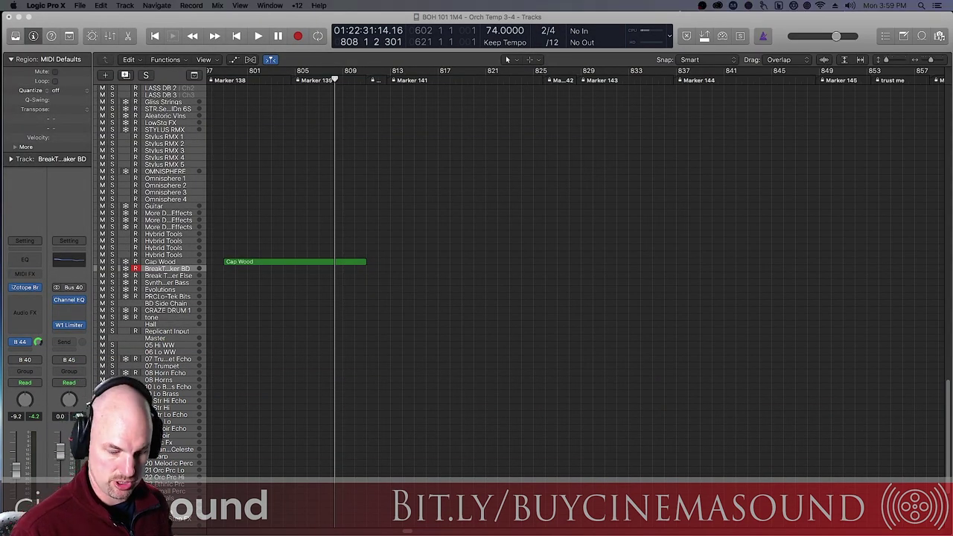
Step: Record a BreakTweaker BD kick region from bar 800 to about bar 813, then rewind to bar 800
key(space)
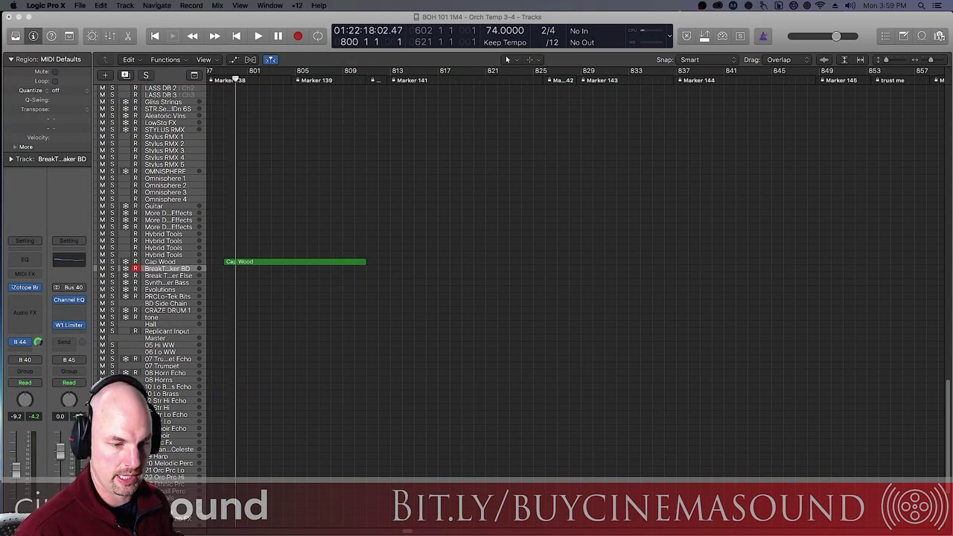
key(space)
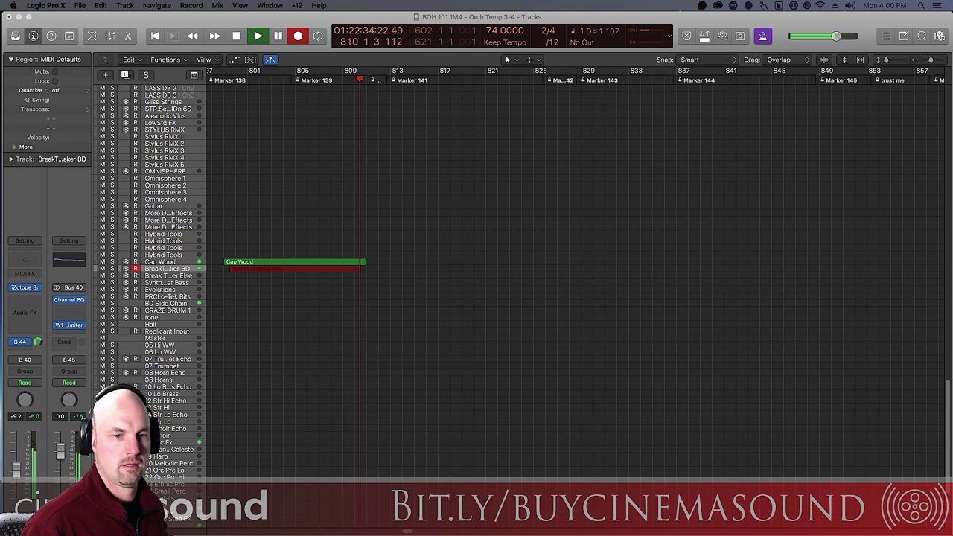
key(space)
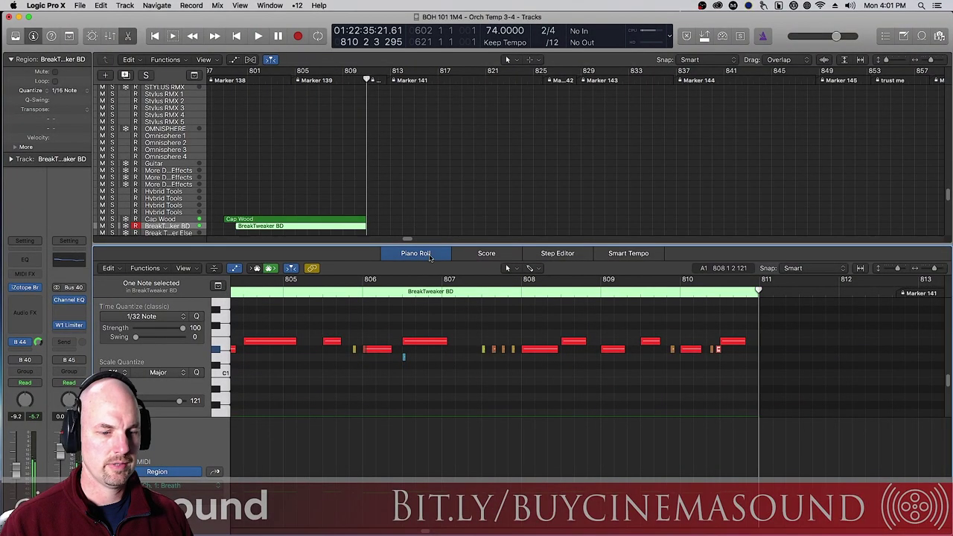
key(e)
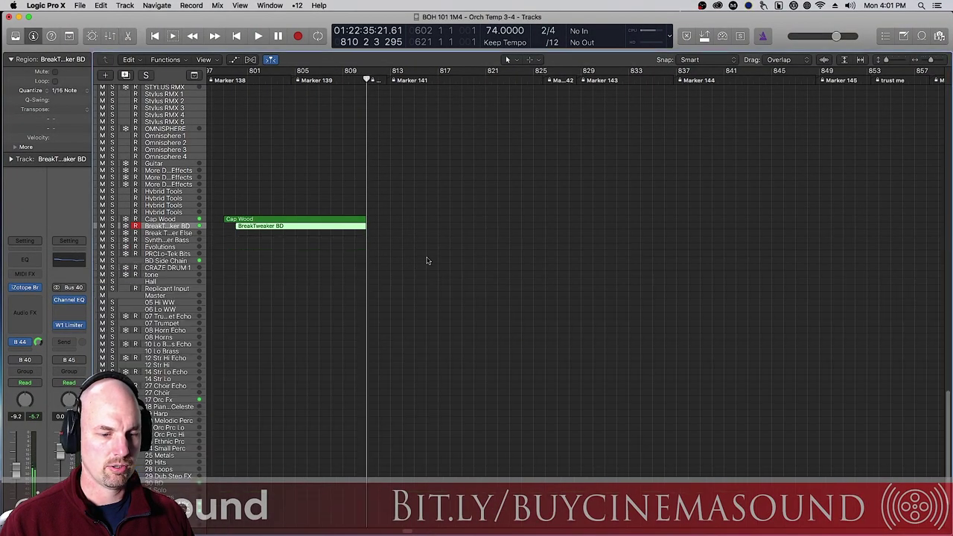
key(comma)
key(comma)
key(comma)
key(comma)
key(comma)
key(comma)
key(comma)
key(comma)
key(comma)
key(comma)
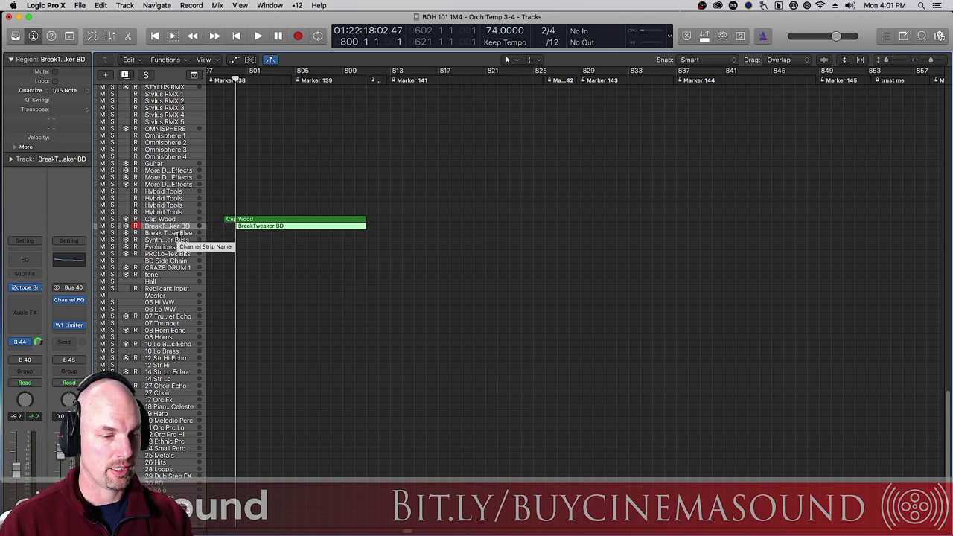
click(180, 235)
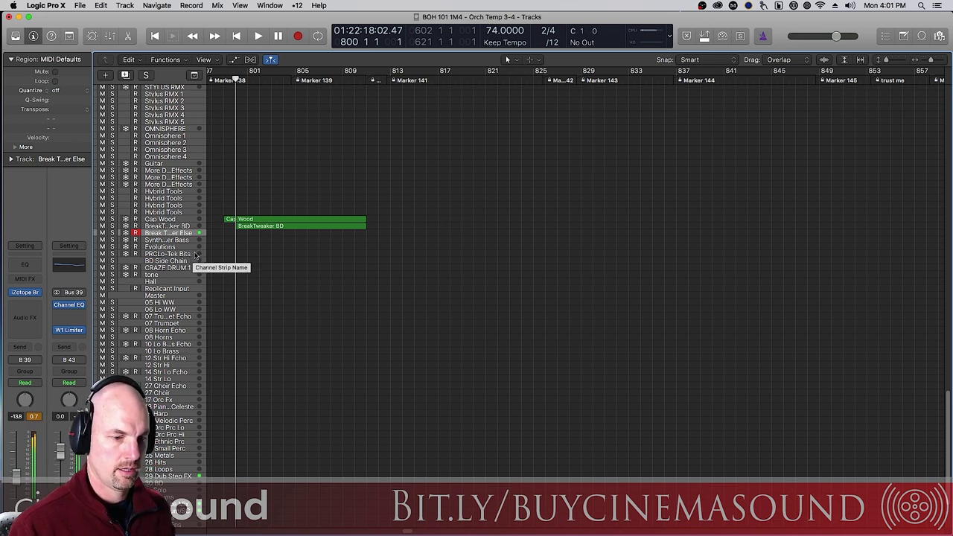
Step: Check the RD-Wobble Glitch preset in the Break Tweaker Else track's BreakTweaker instrument, then close it
mouse_move(23, 295)
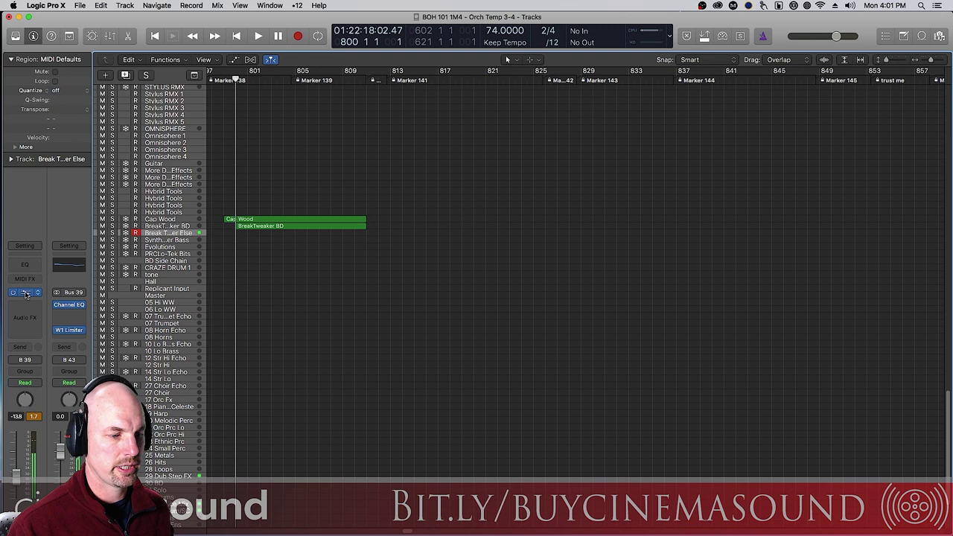
click(34, 293)
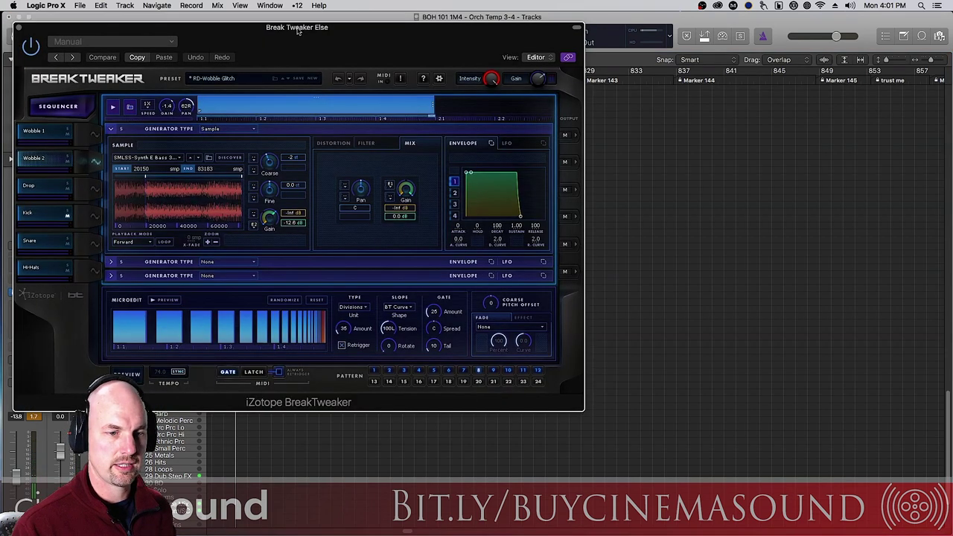
drag(308, 27, 665, 28)
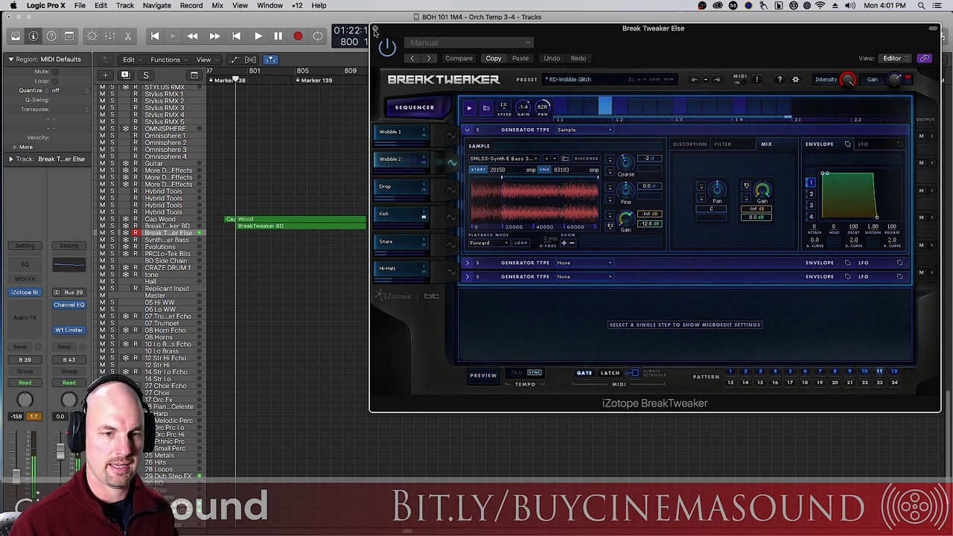
click(374, 28)
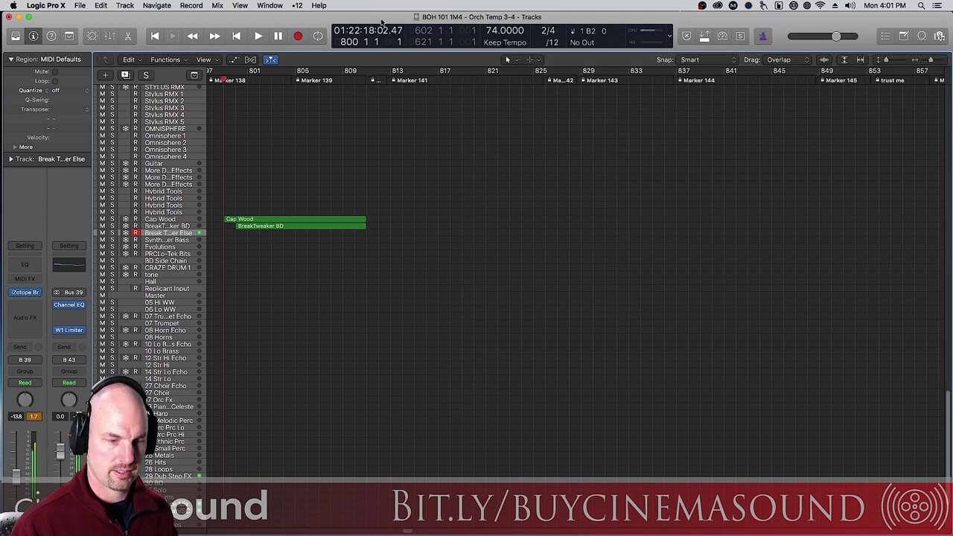
Step: Record a Break Tweaker Else region over bars 802–814, then duplicate the Cap Wood track
key(space)
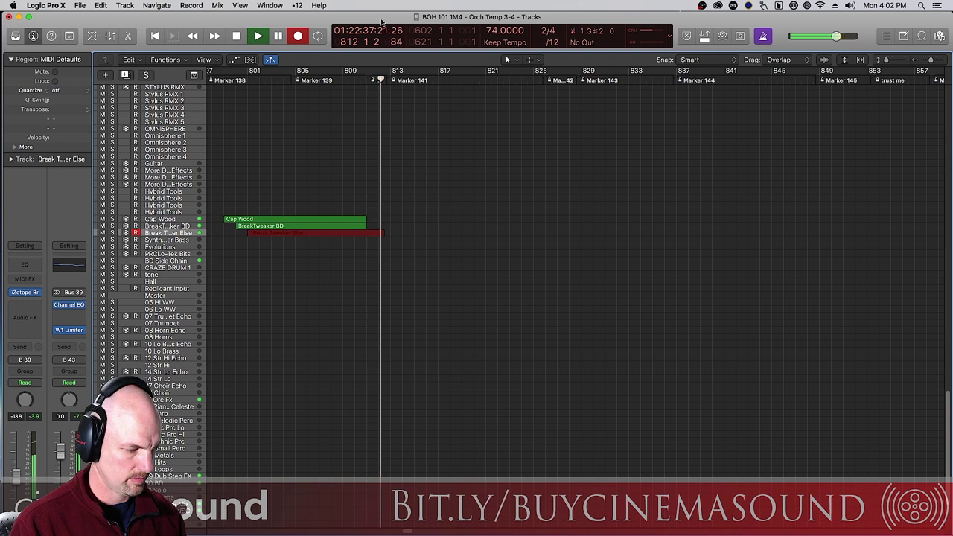
key(space)
key(comma)
key(comma)
key(comma)
key(comma)
key(comma)
key(comma)
key(comma)
key(comma)
key(comma)
key(comma)
key(comma)
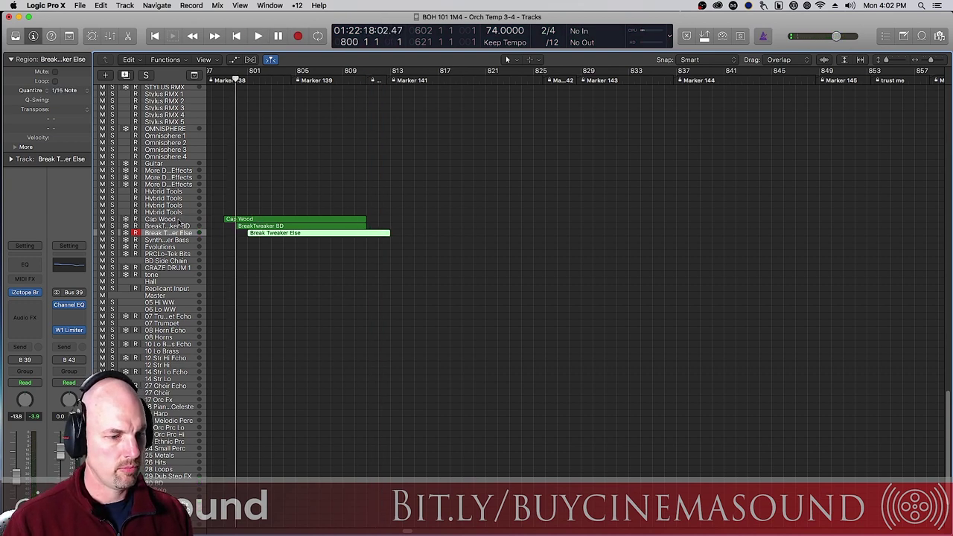
click(177, 221)
key(super+d)
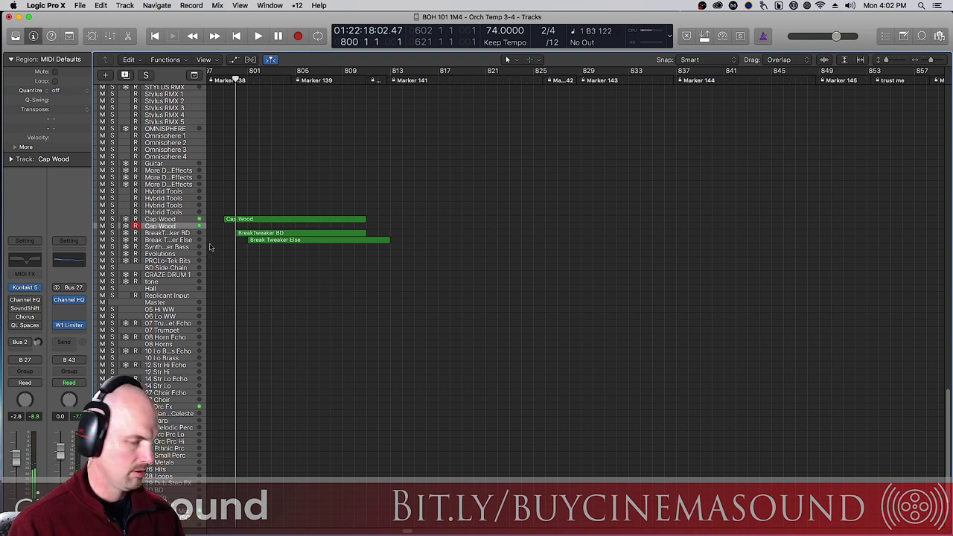
Step: Record a new 8Dio Drumstep take on the second Cap Wood track from bar 799 to about bar 813
key(comma)
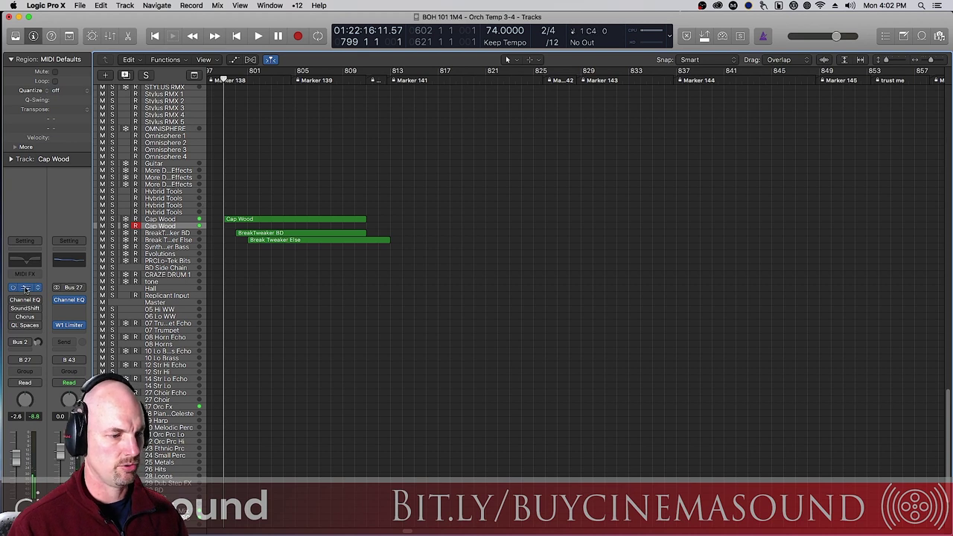
key(v)
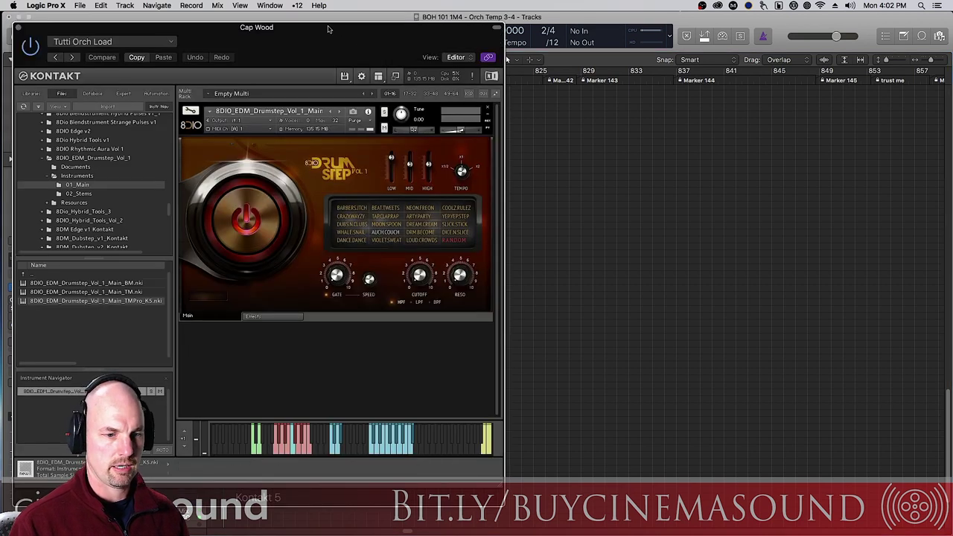
drag(341, 29, 718, 20)
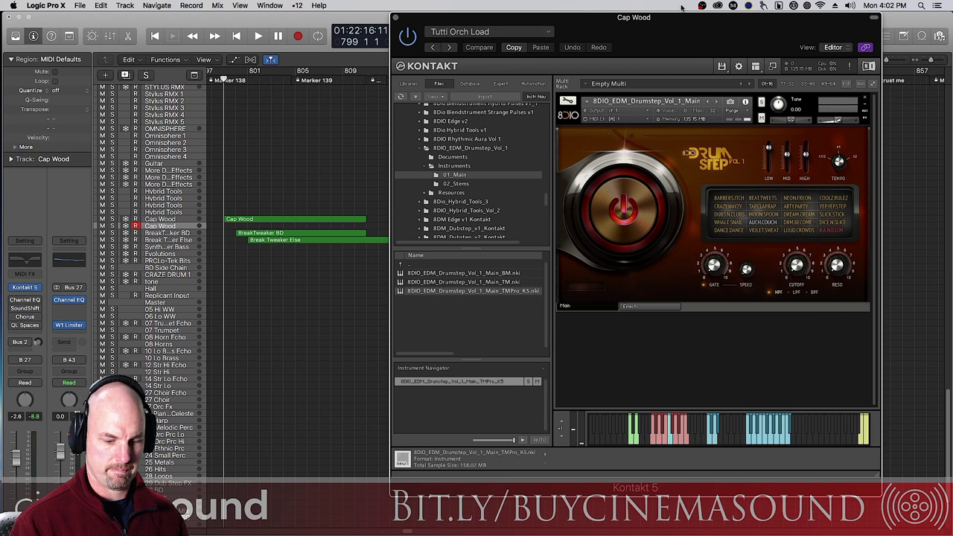
key(space)
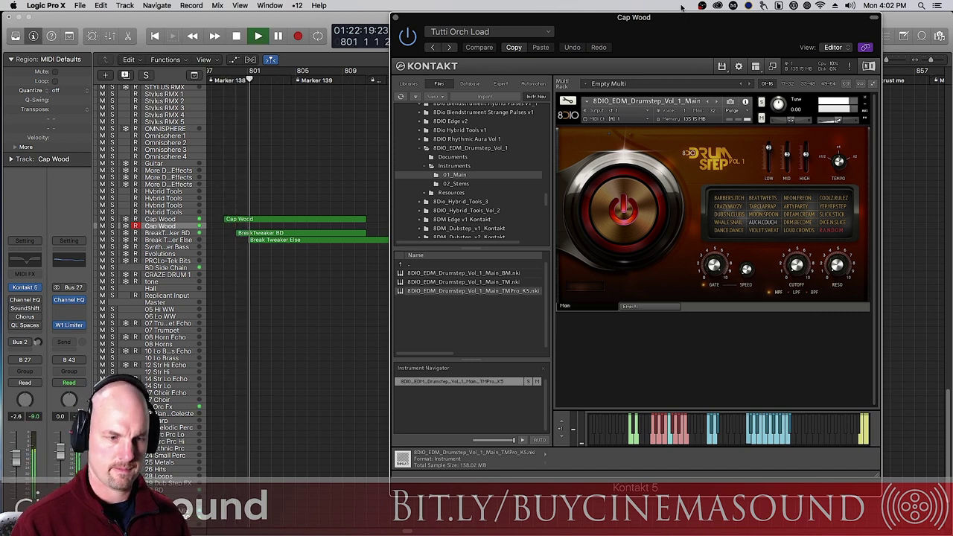
key(space)
key(space)
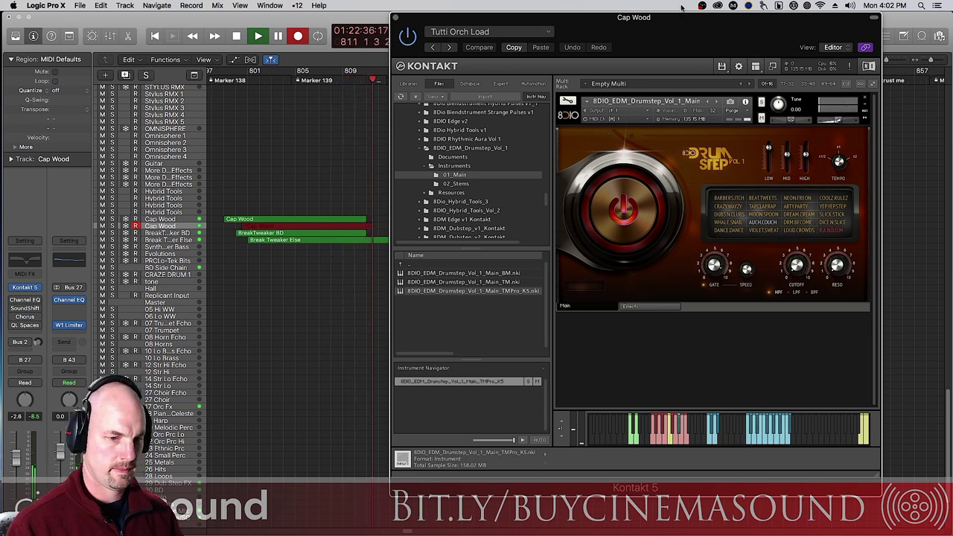
key(space)
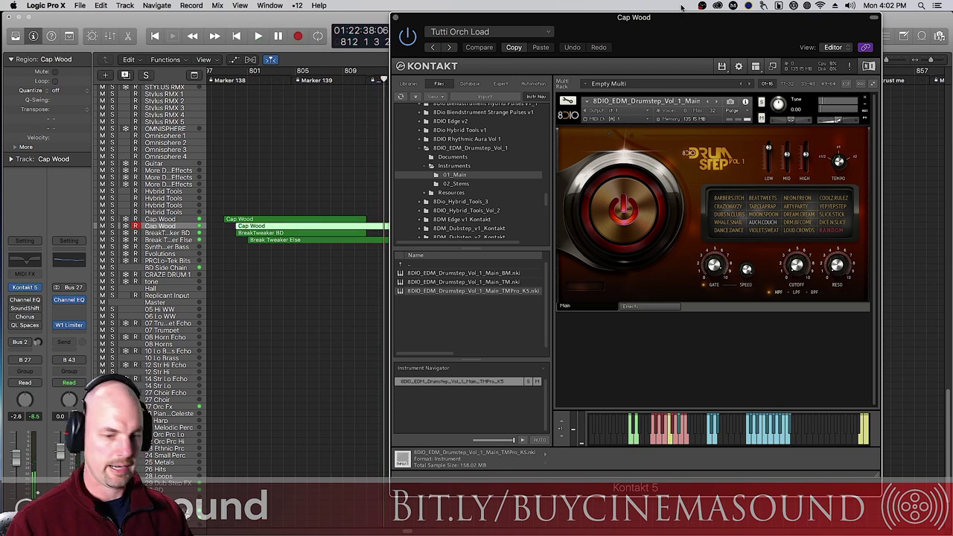
click(396, 17)
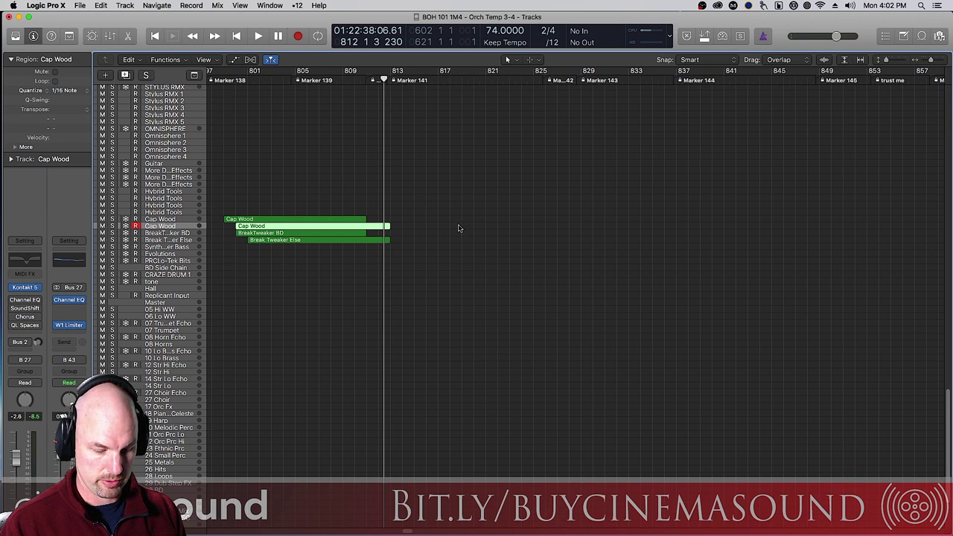
Step: Jump the playhead to bar 800 with the Go to Position prompt
key(slash)
text(800)
key(Return)
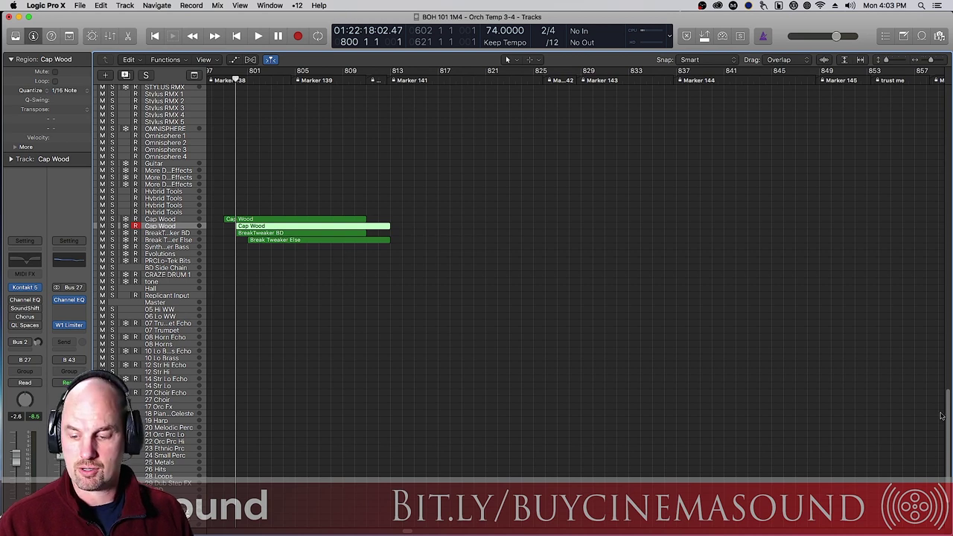
drag(940, 415, 928, 80)
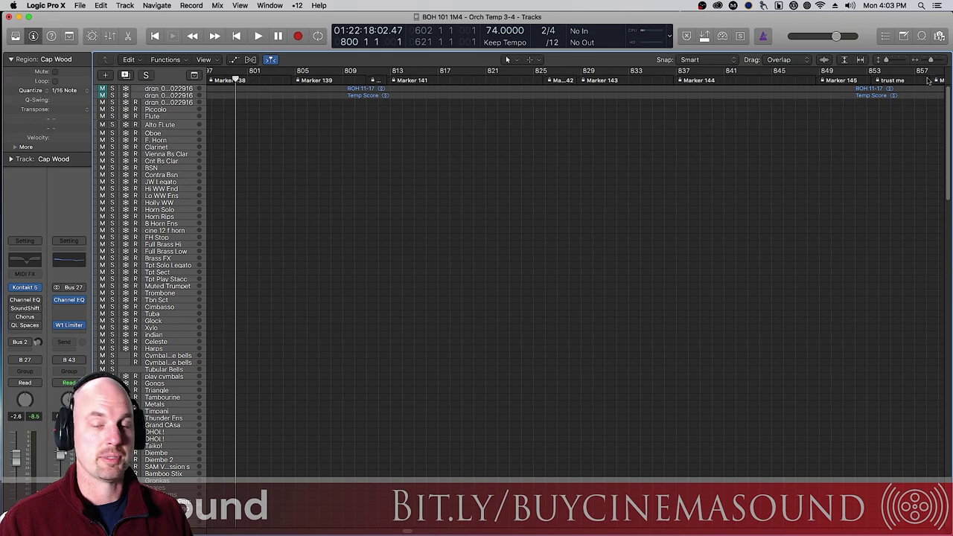
scroll(898, 329, down, 15)
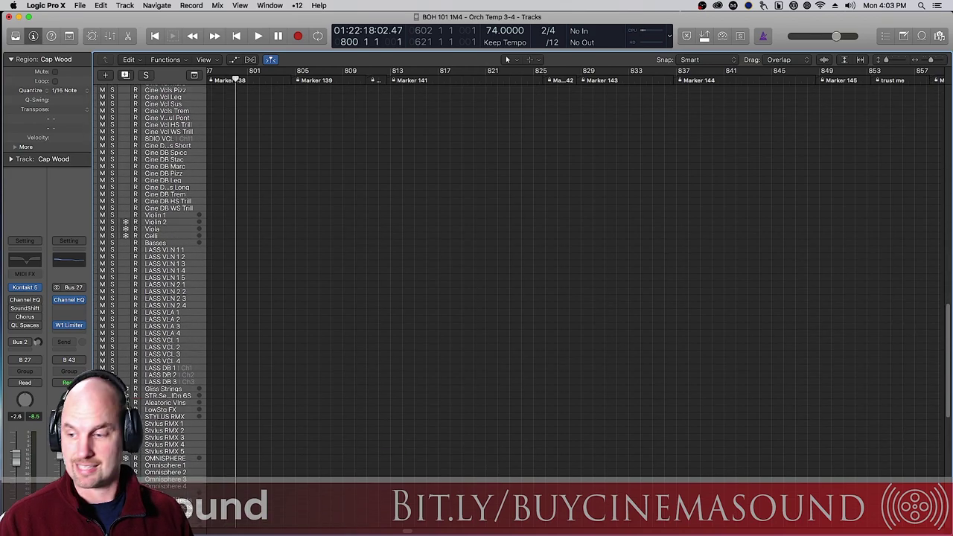